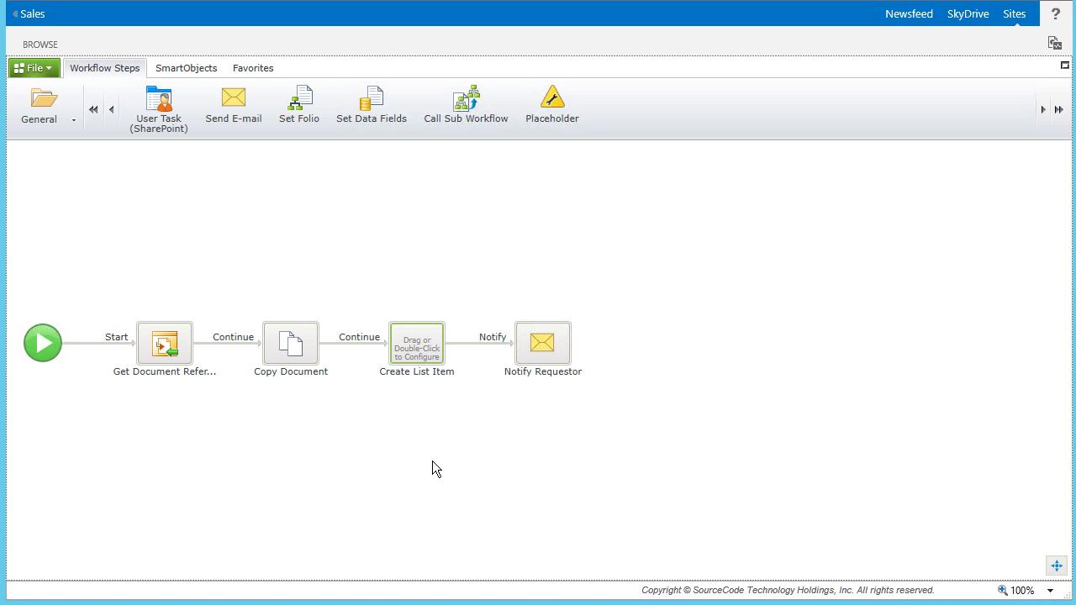
# Drop a Create List Item step from the List Items category onto the workflow placeholder.
pyautogui.click(62, 131)
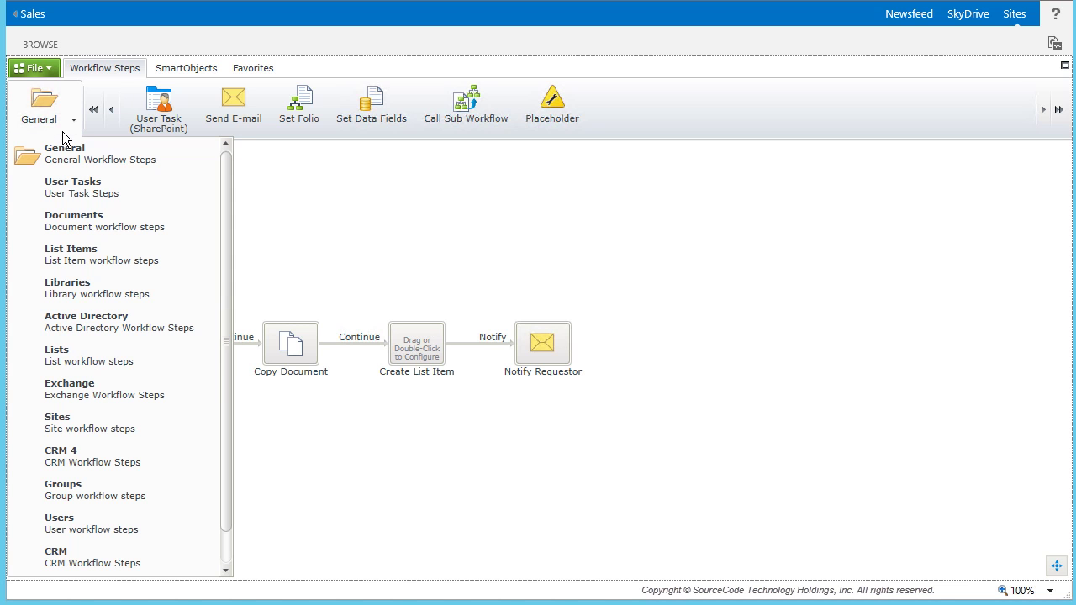
pyautogui.click(158, 277)
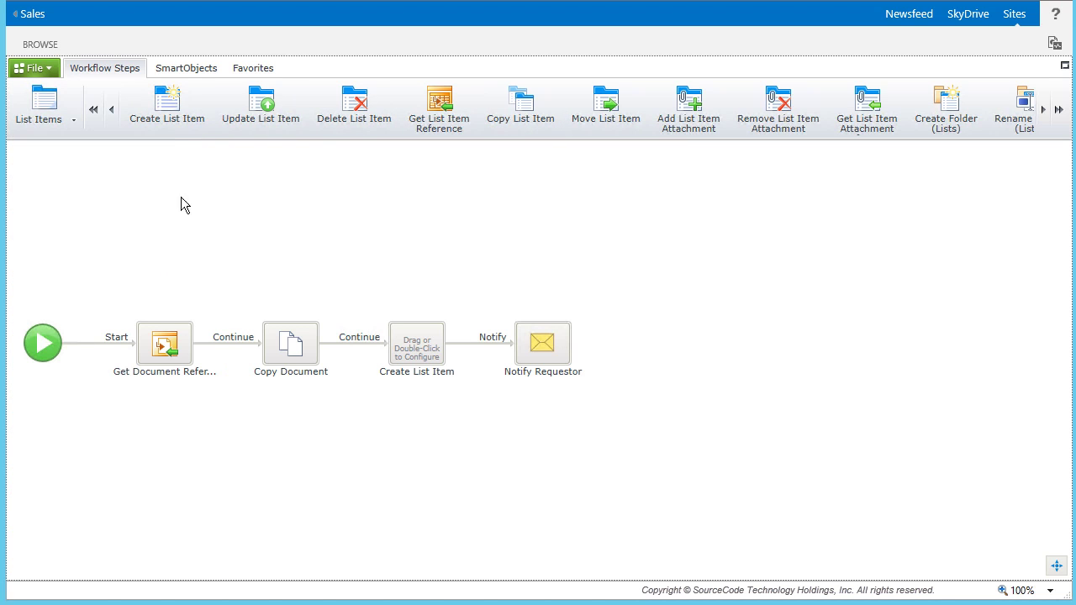
pyautogui.moveTo(169, 112); pyautogui.dragTo(422, 353)
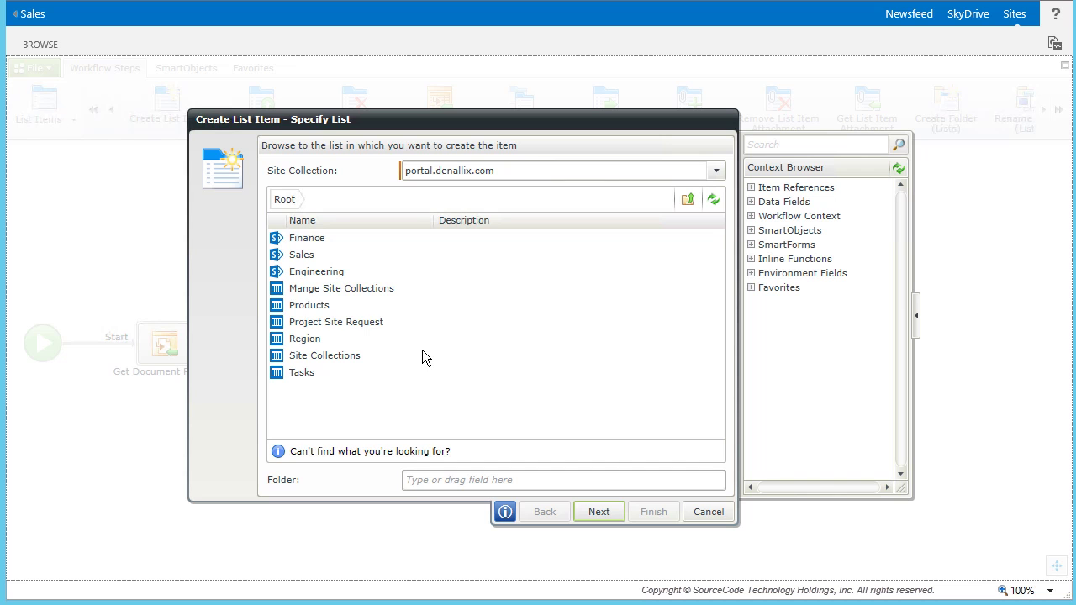
# Target the Engineering site's Technical Spec Doc Request Log list and expand the Item References fields.
pyautogui.doubleClick(368, 280)
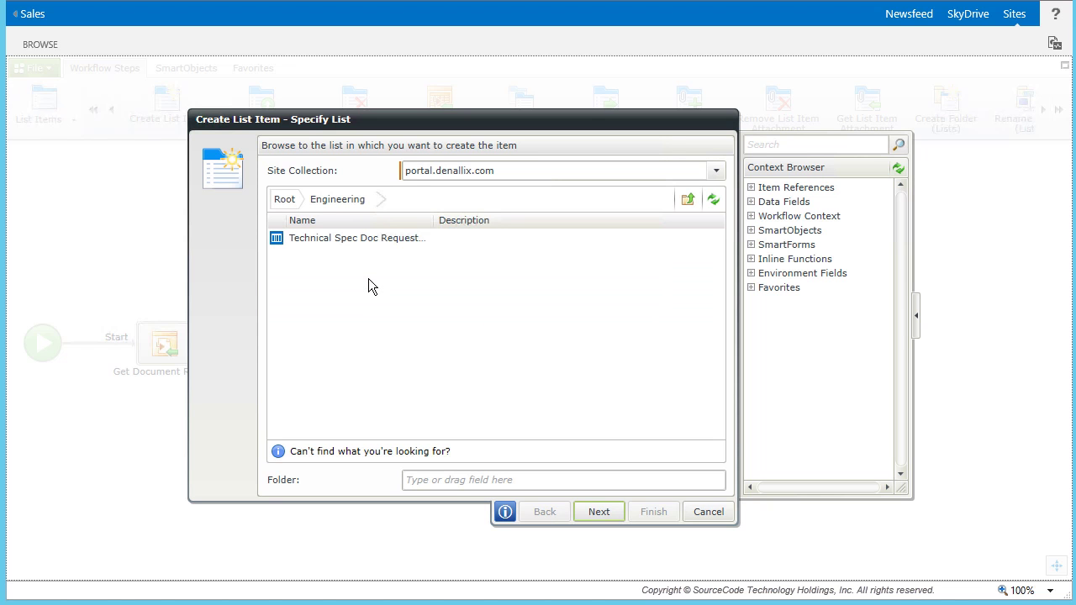
pyautogui.click(403, 248)
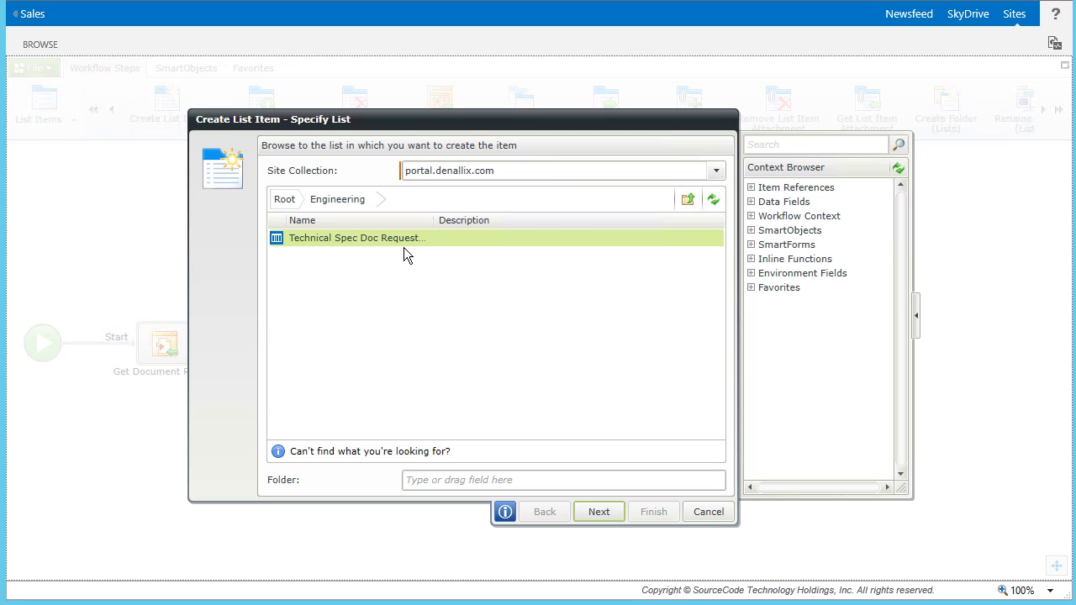
pyautogui.click(535, 476)
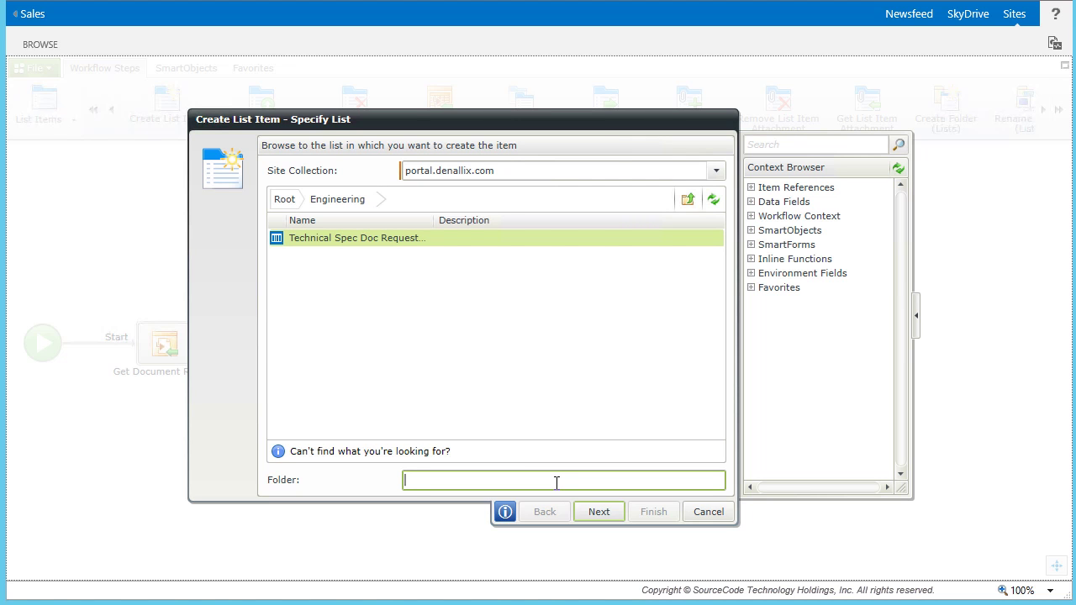
pyautogui.click(751, 188)
pyautogui.click(764, 202)
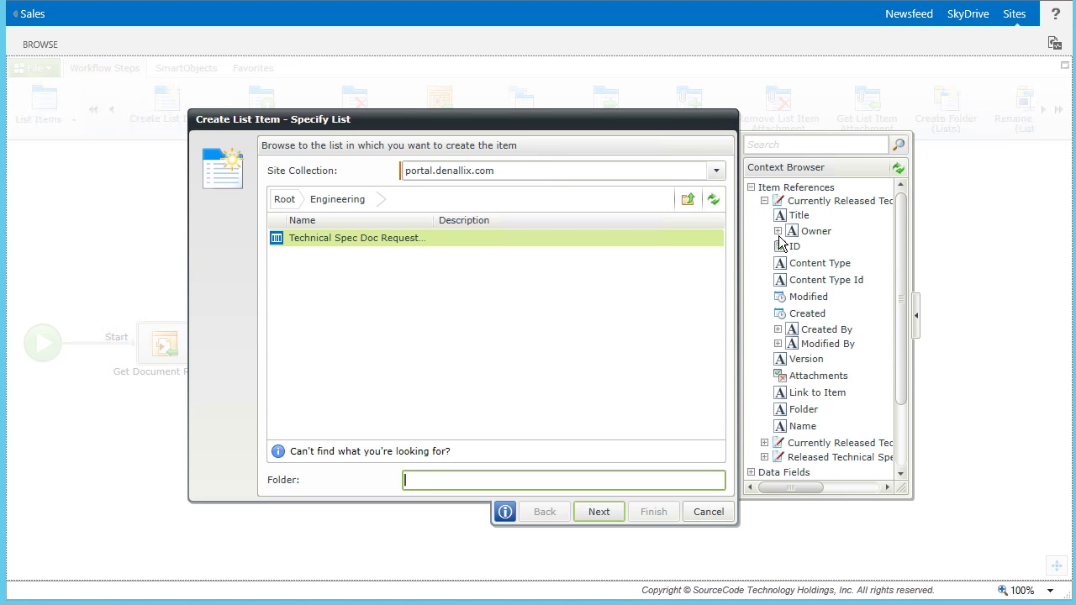
# Fill the new item's Title with the referenced item's Title field.
pyautogui.click(616, 514)
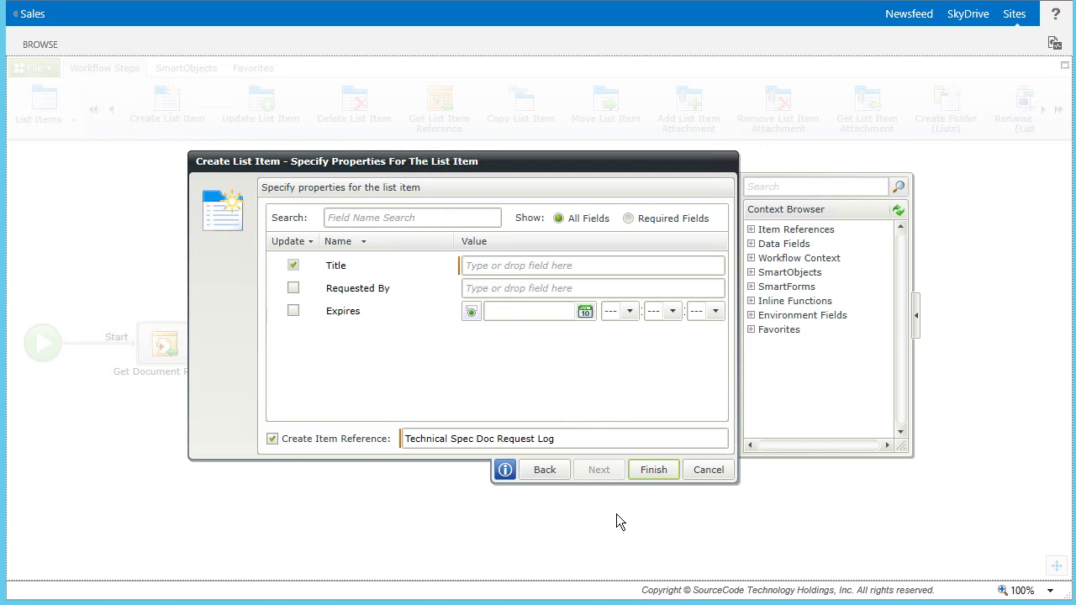
pyautogui.click(593, 267)
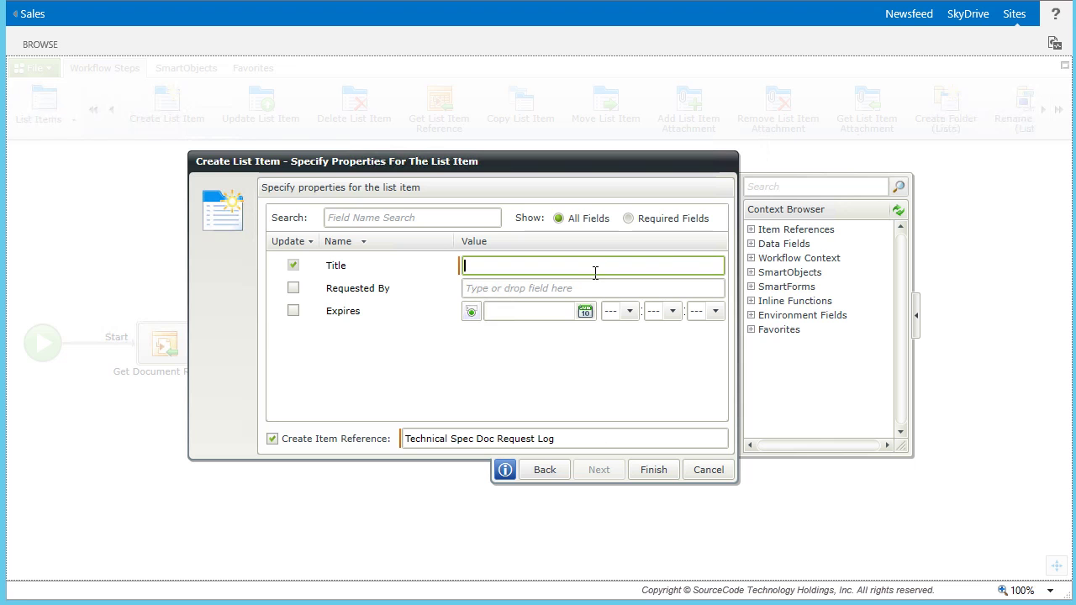
pyautogui.click(756, 232)
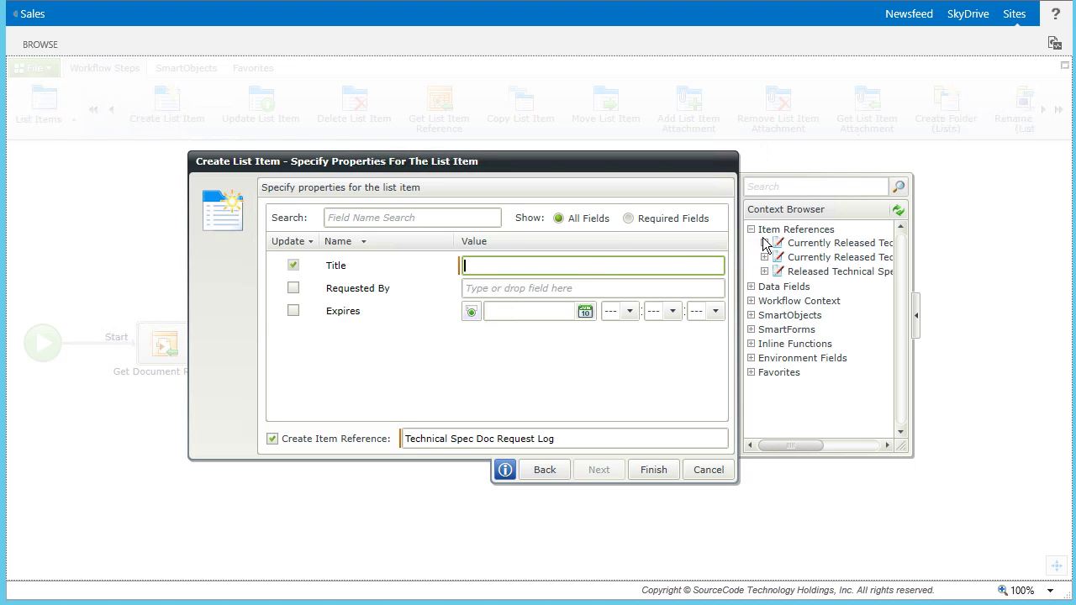
pyautogui.click(764, 244)
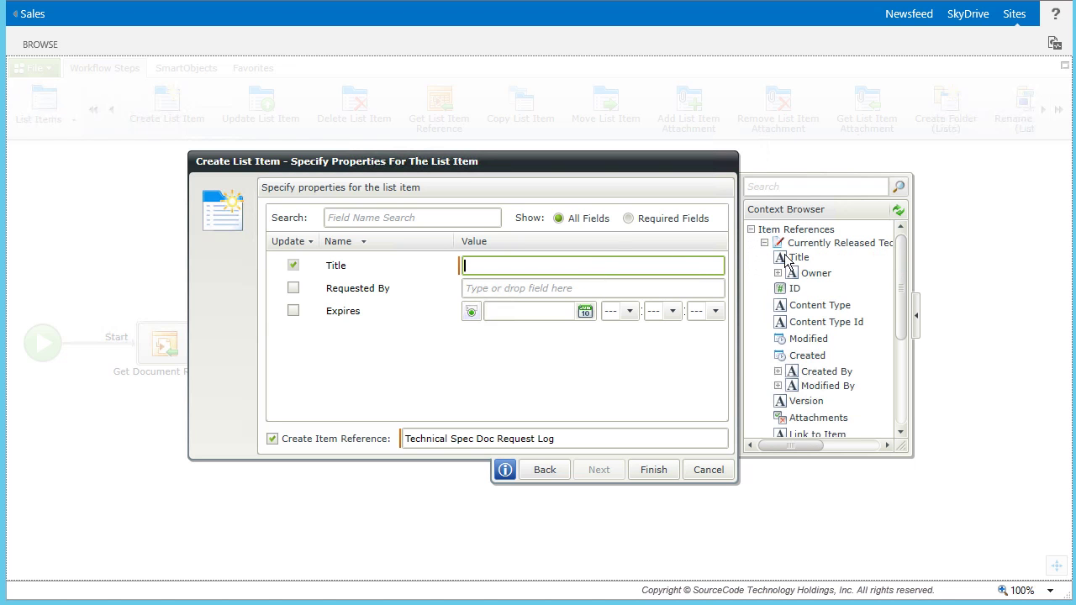
pyautogui.moveTo(789, 257); pyautogui.dragTo(692, 273)
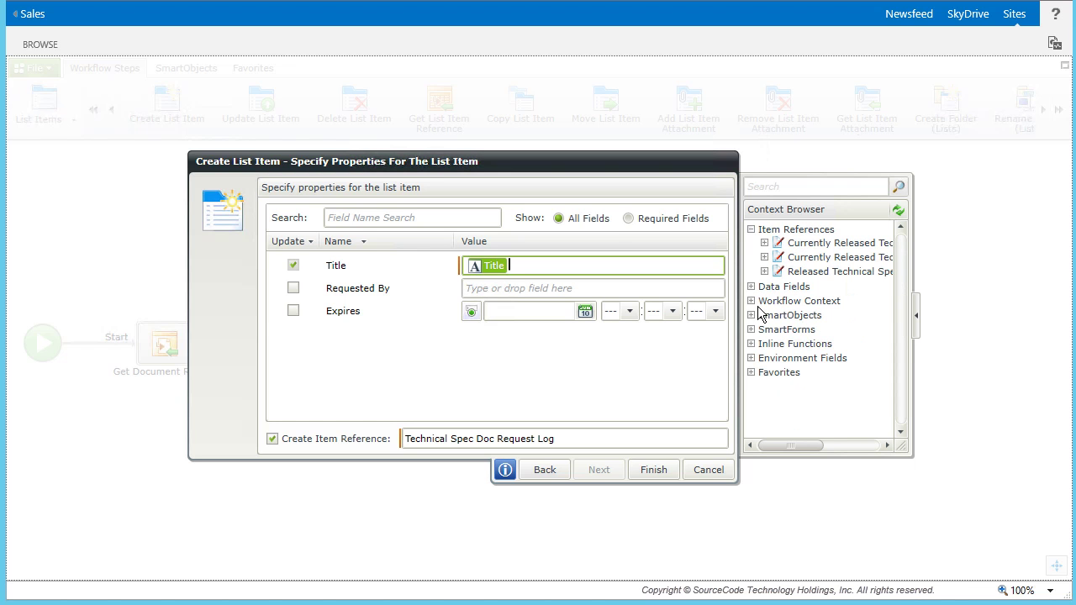
# Set Requested By to Originator Name and Expires to the saved SetExpiresDate inline function.
pyautogui.click(752, 301)
pyautogui.click(771, 316)
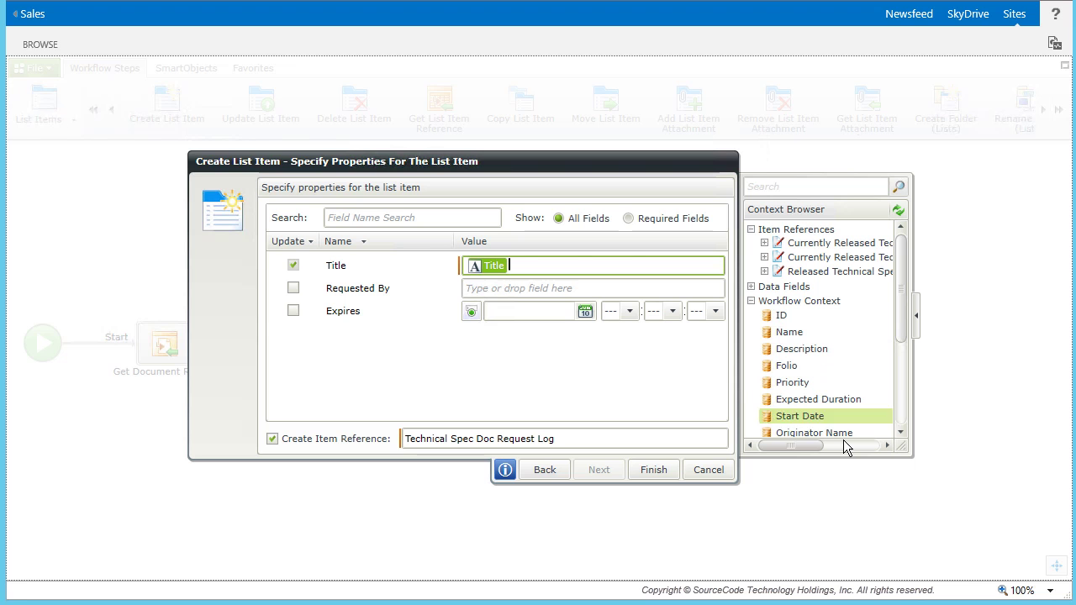
pyautogui.moveTo(824, 438); pyautogui.dragTo(590, 299)
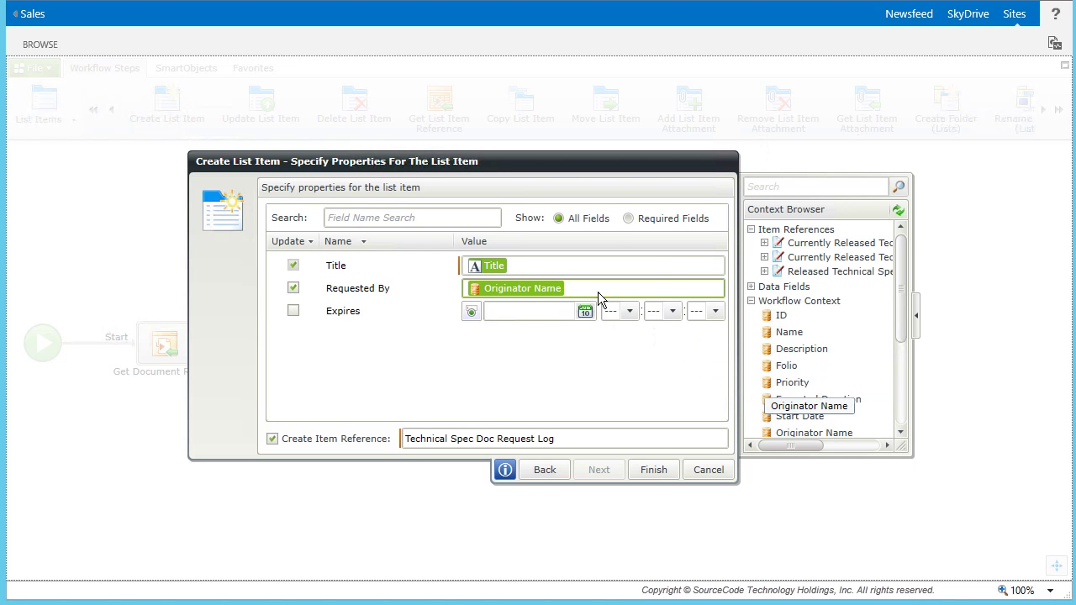
pyautogui.click(751, 301)
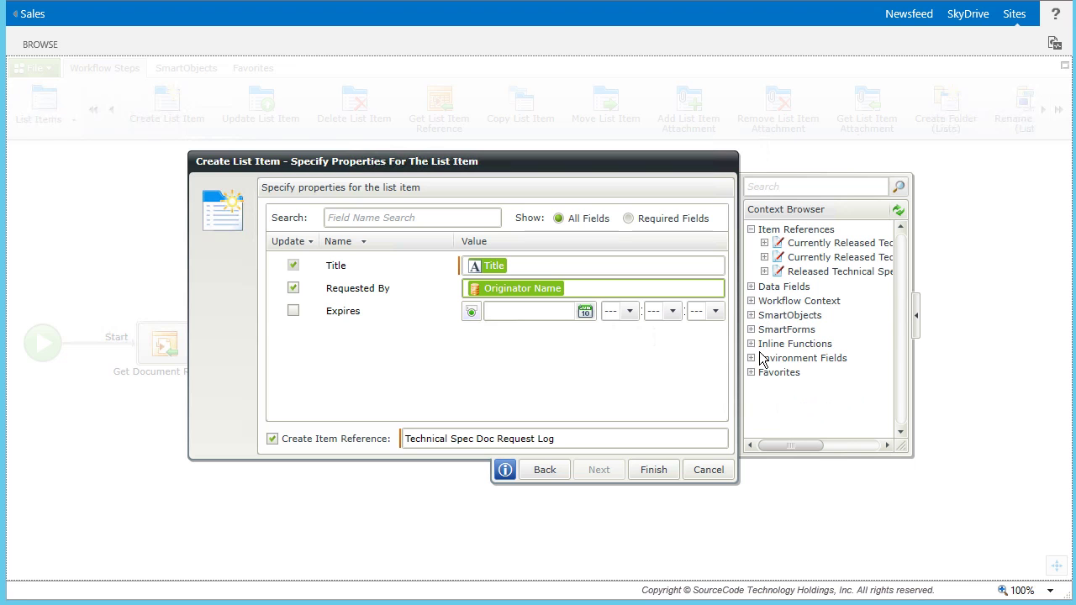
pyautogui.click(752, 343)
pyautogui.click(765, 374)
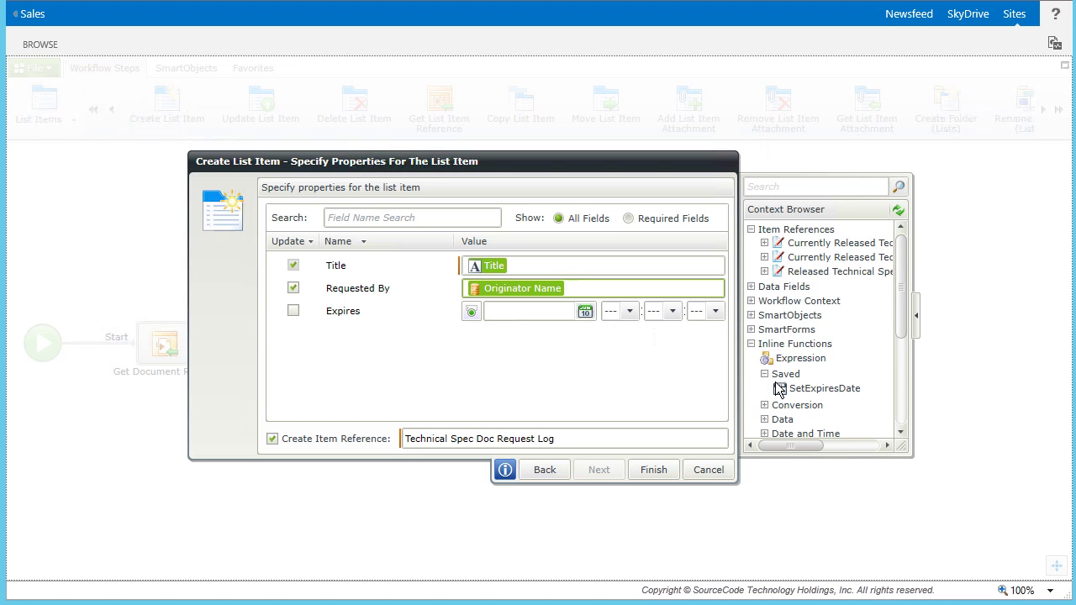
pyautogui.moveTo(813, 405); pyautogui.dragTo(558, 313)
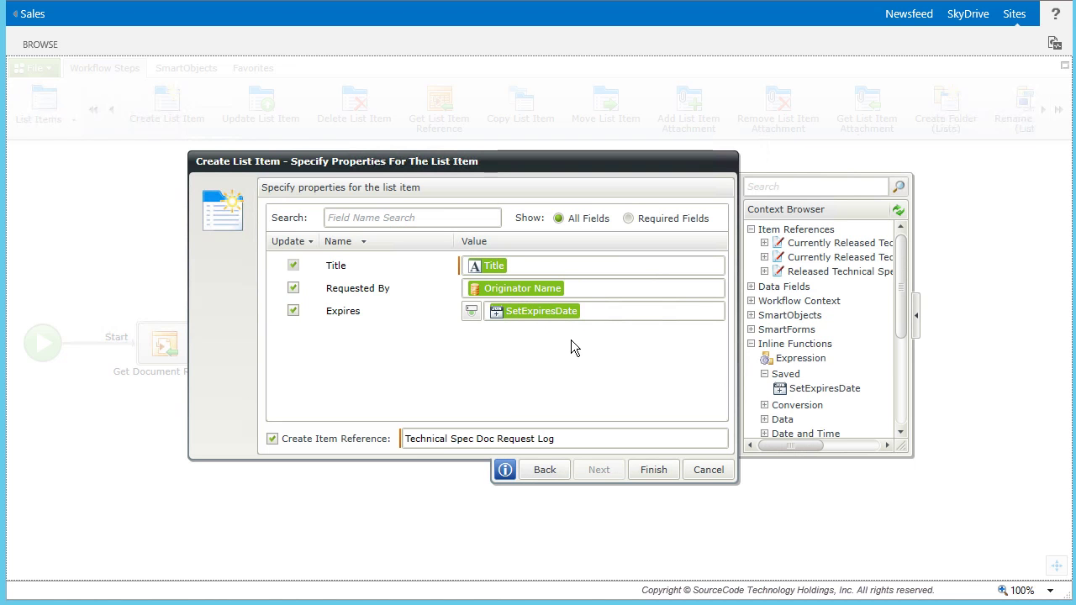
pyautogui.moveTo(562, 330)
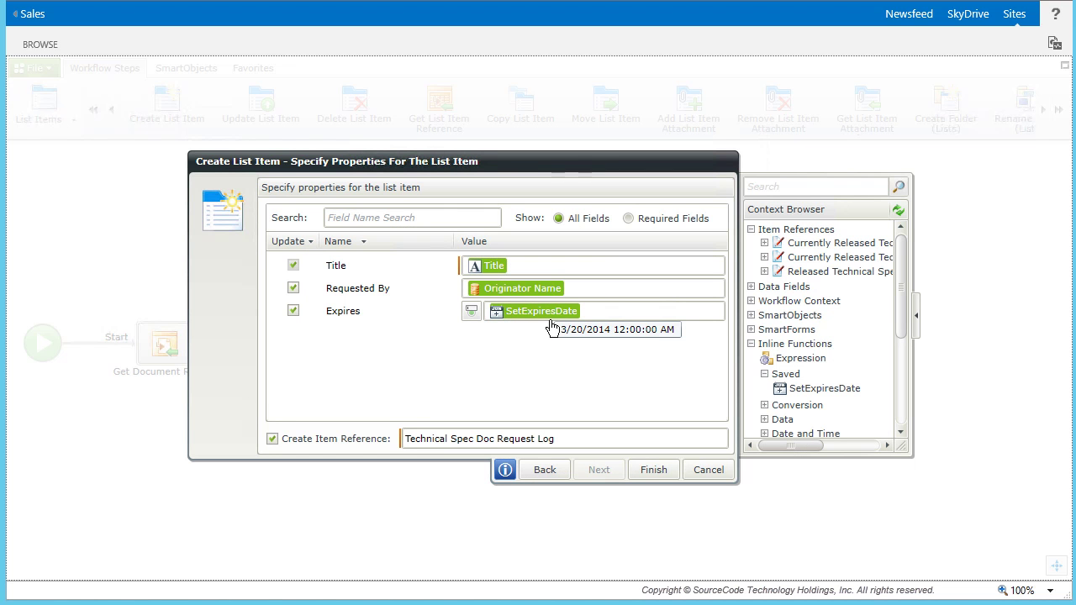
# Turn off Create Item Reference for the new list item.
pyautogui.click(613, 447)
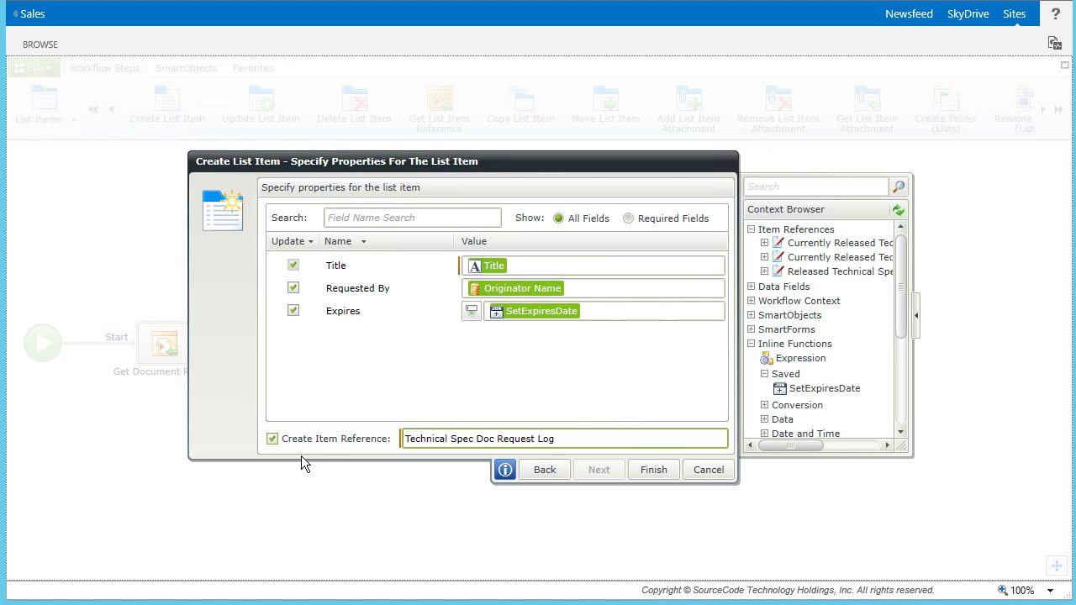
pyautogui.click(277, 446)
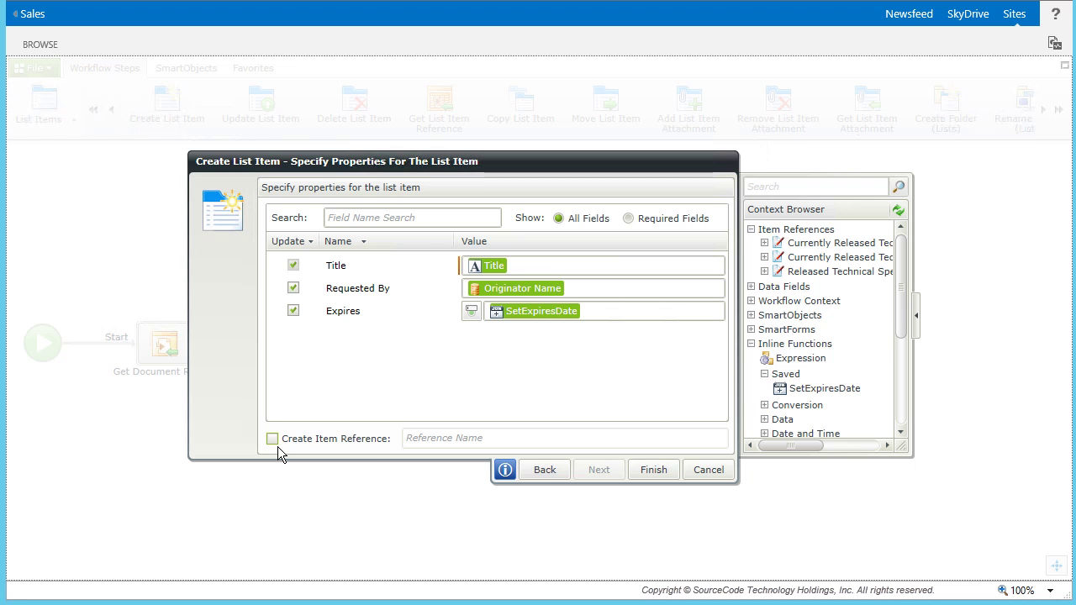
# Finish the Create List Item wizard and deploy the workflow to the server.
pyautogui.click(654, 471)
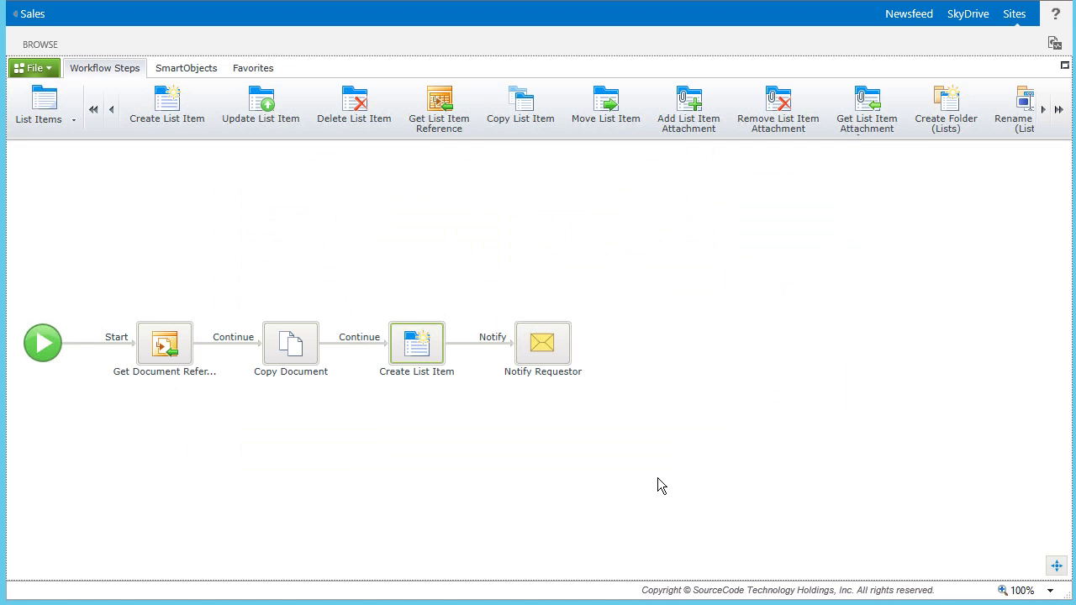
pyautogui.click(38, 68)
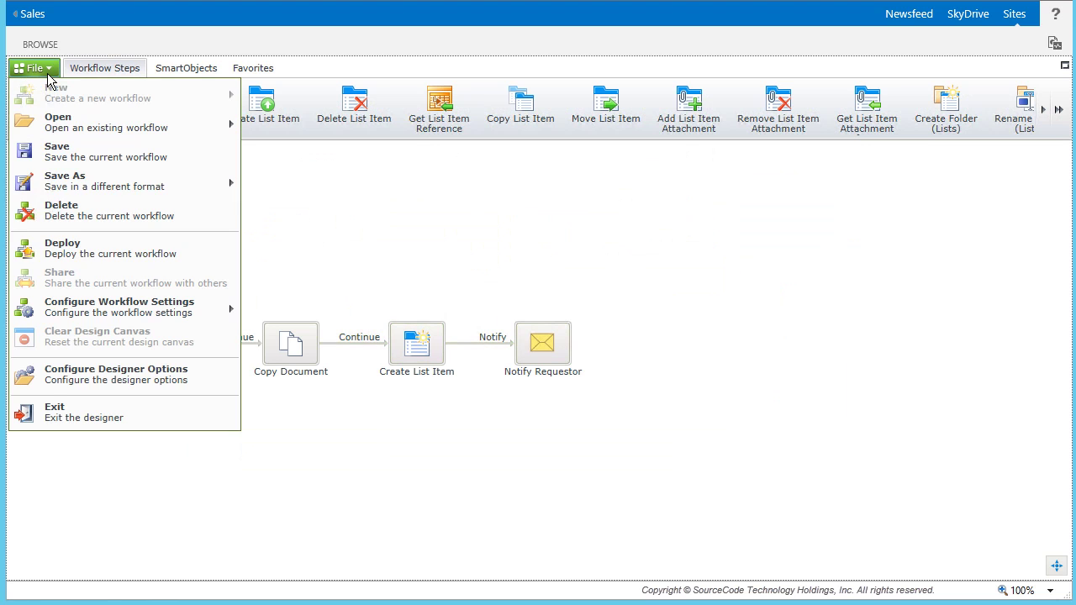
pyautogui.click(105, 255)
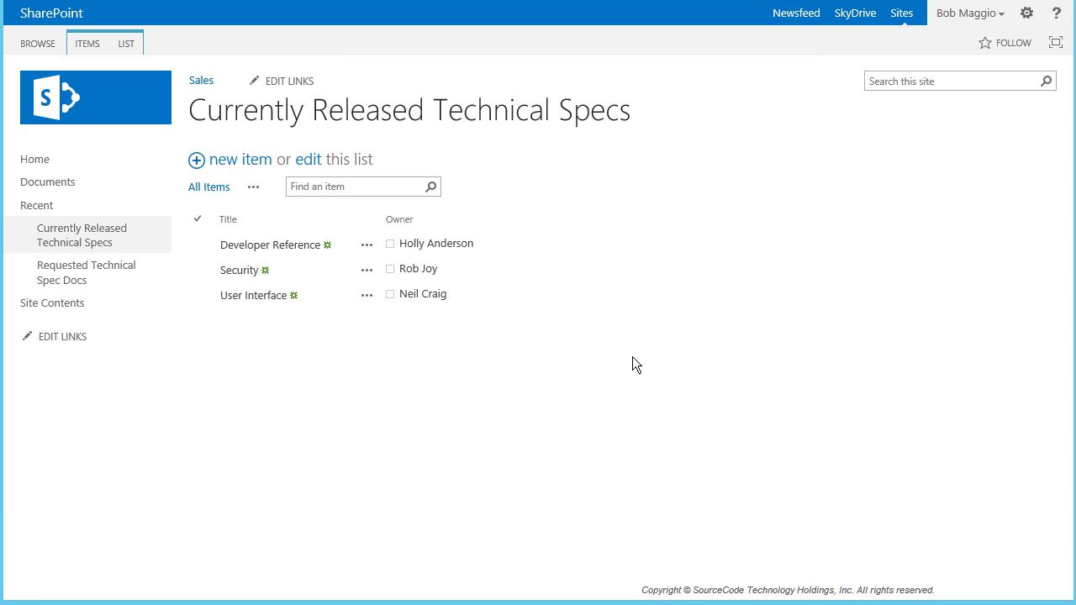
# Start the Request Technical Spec Docs K2 workflow on the Security item.
pyautogui.click(368, 270)
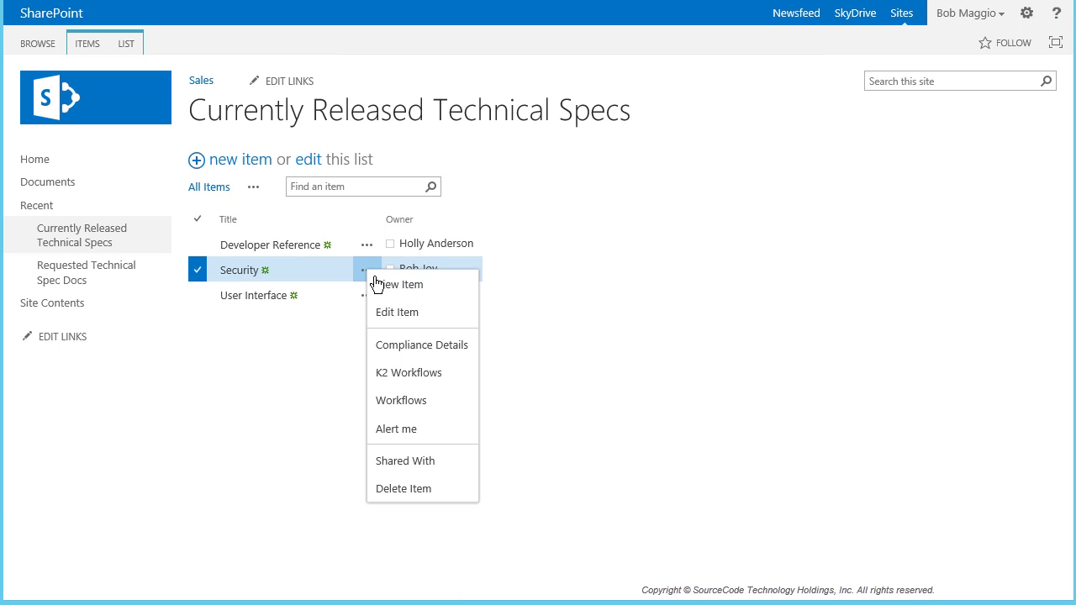
pyautogui.click(447, 386)
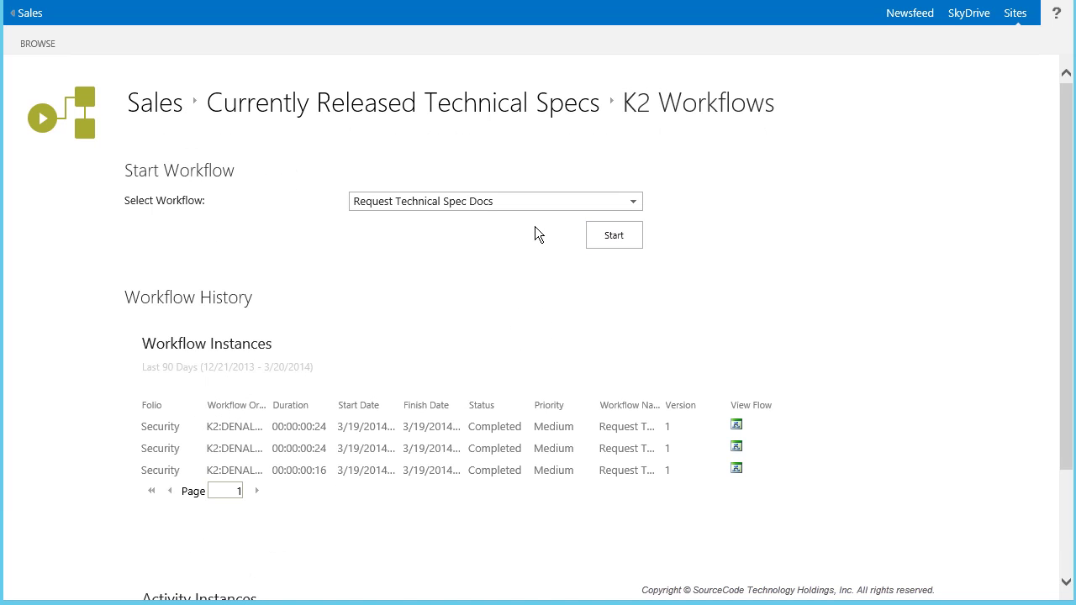
pyautogui.click(625, 244)
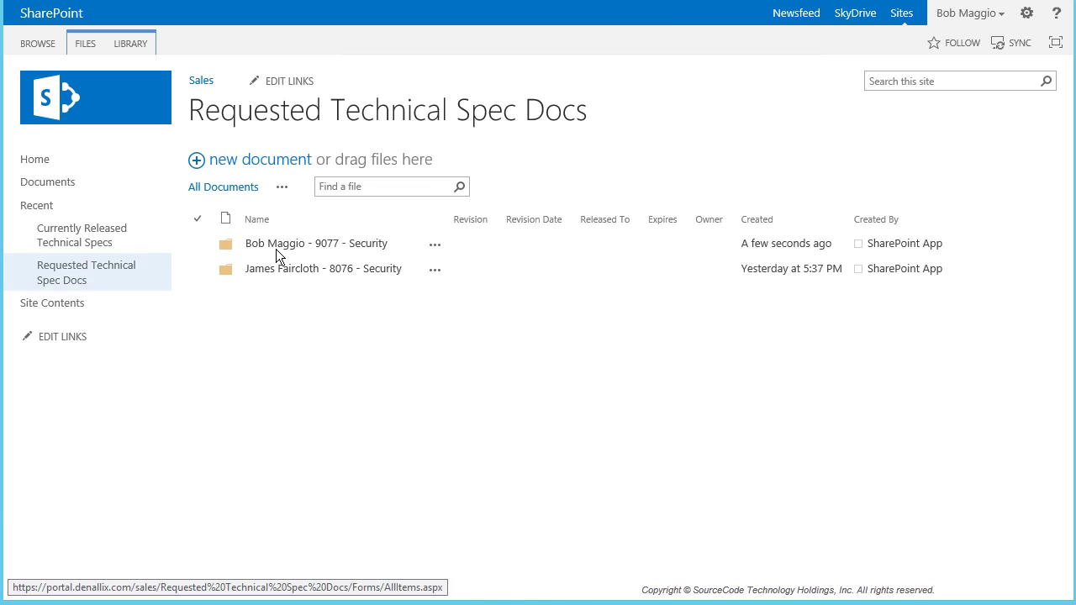
# Open the new Security request folder, then view the Technical Spec Doc Request Log entry expiring 4/19/2014.
pyautogui.click(362, 249)
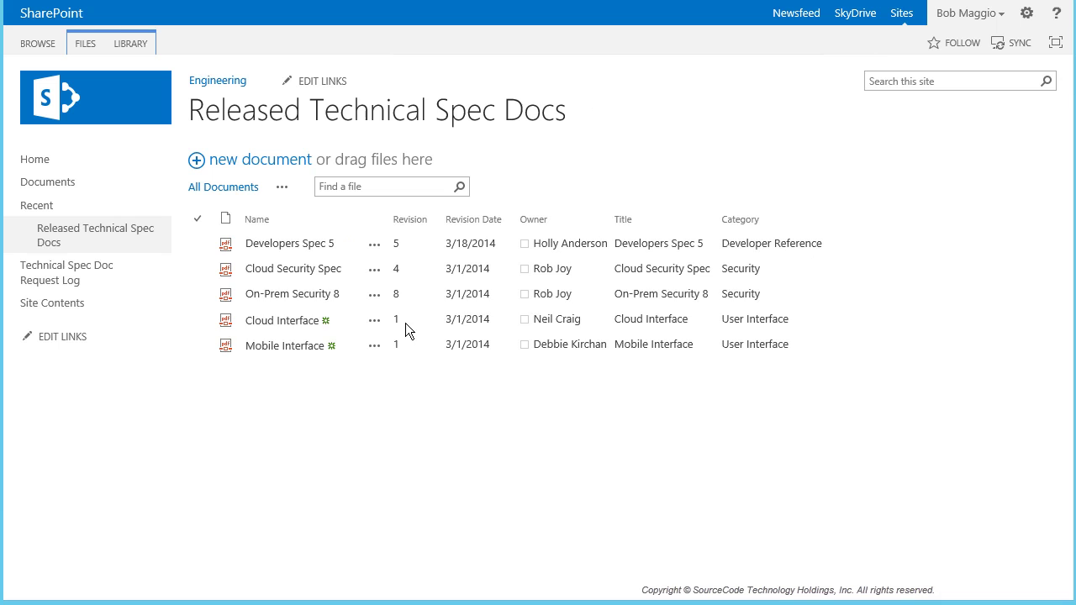
pyautogui.click(99, 288)
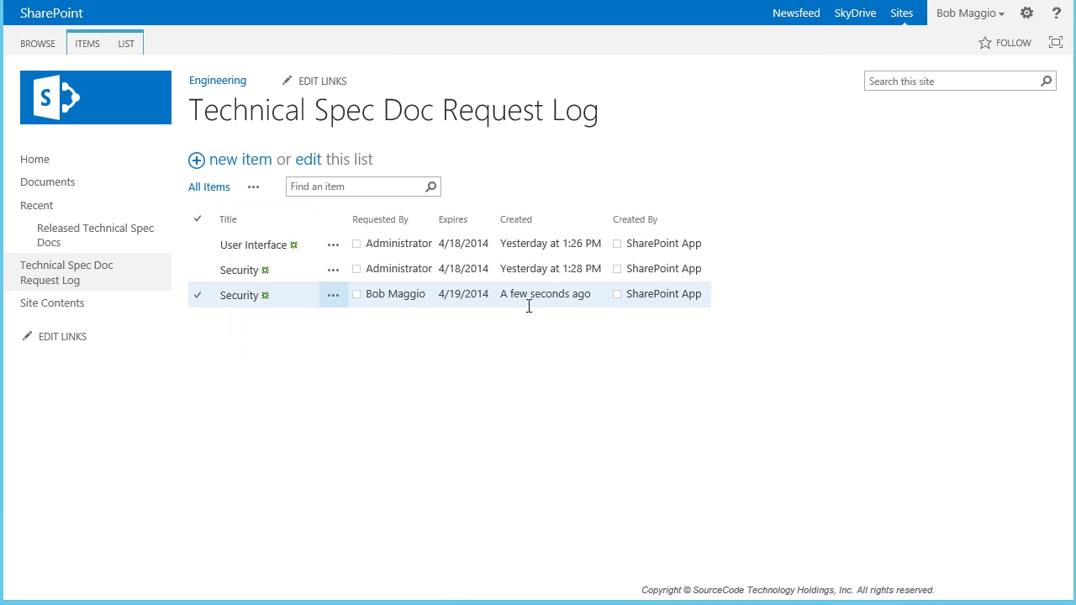
pyautogui.moveTo(403, 309)
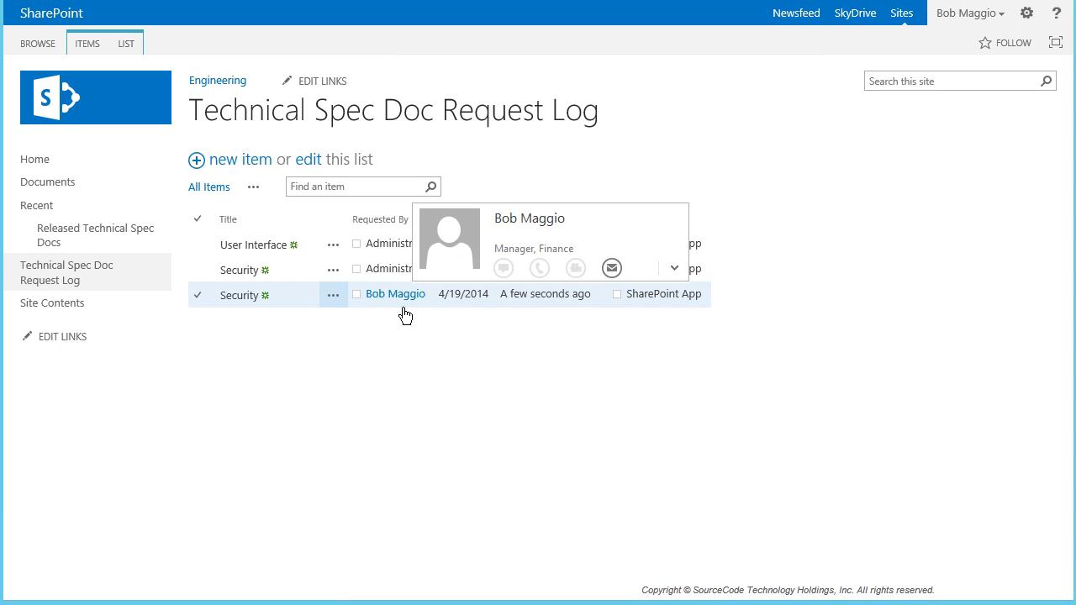